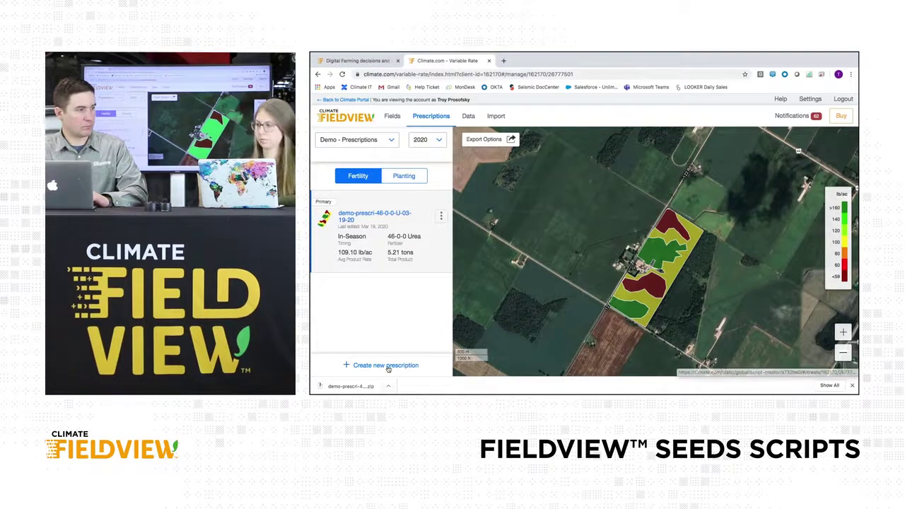
- Create a new advanced planting prescription for corn on the Demo - Prescriptions field
click(386, 366)
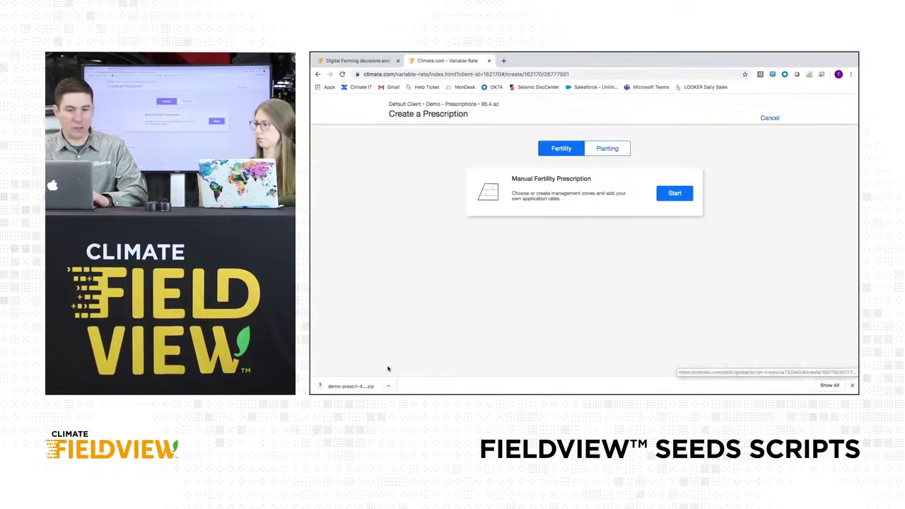
click(604, 151)
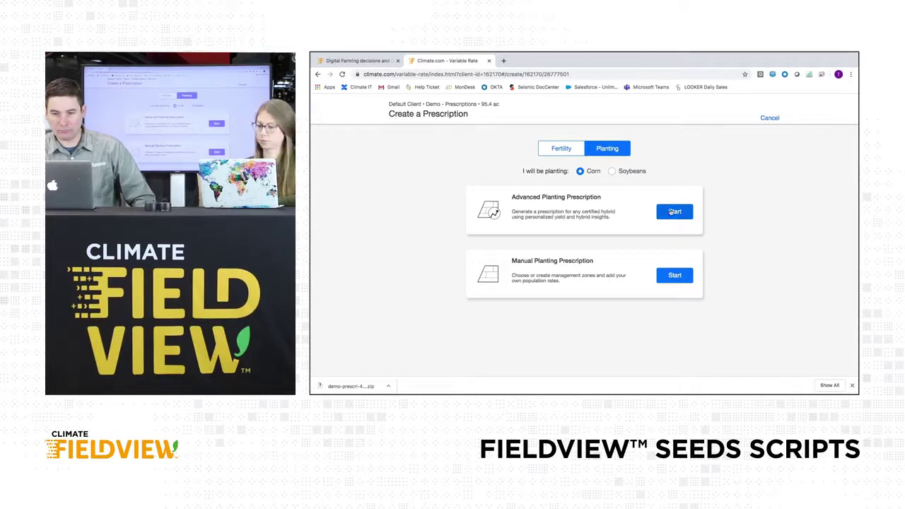
click(673, 212)
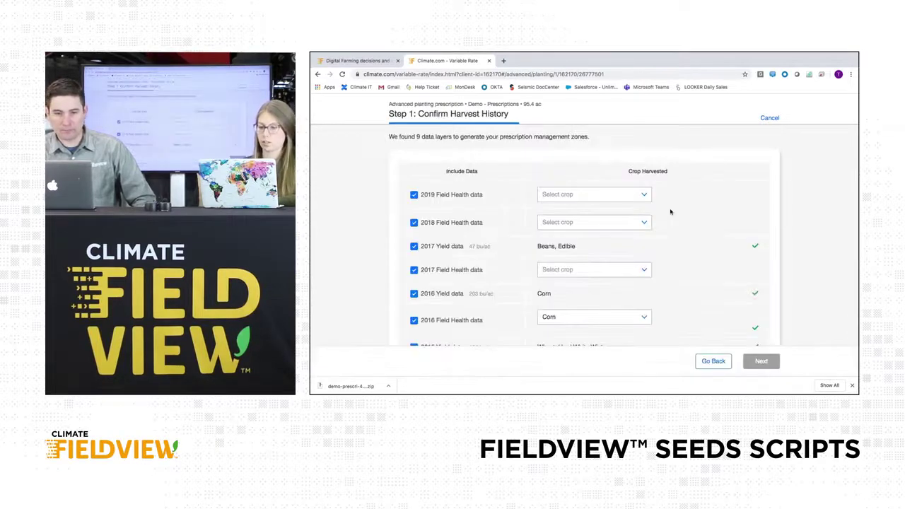
- Set the harvested crop to Soybeans for the 2019 Field Health data and to Corn for the 2018 Field Health data
scroll(670, 212, down, 2)
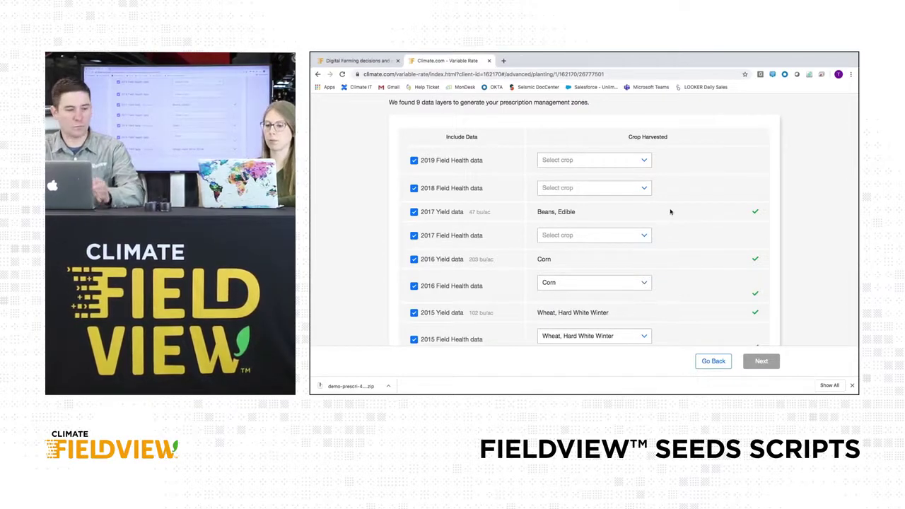
click(643, 162)
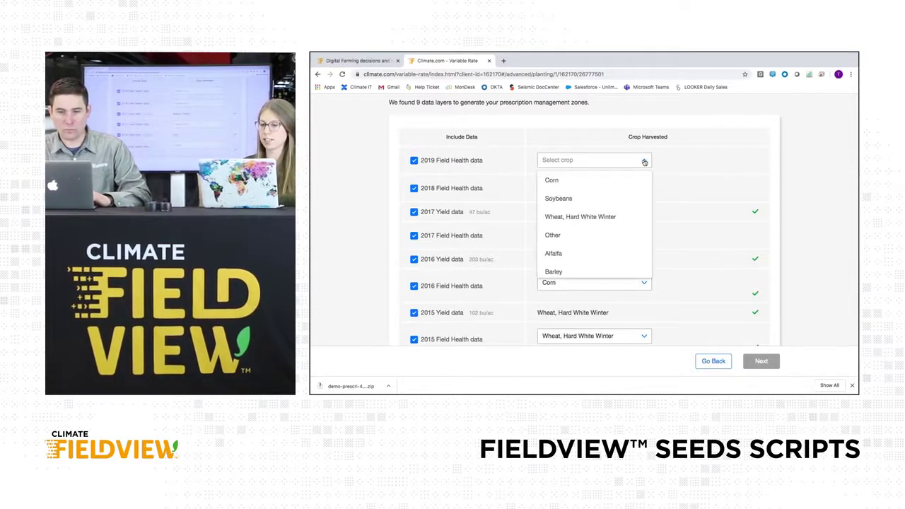
click(579, 200)
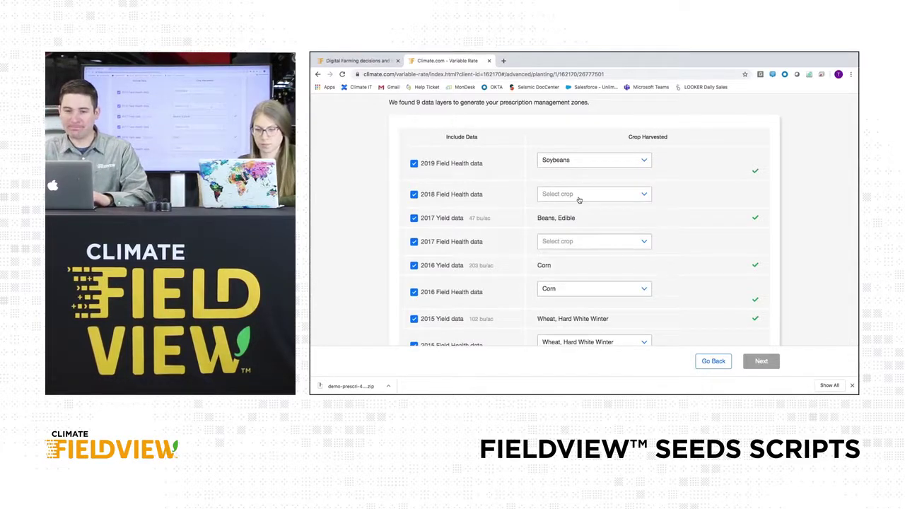
click(579, 195)
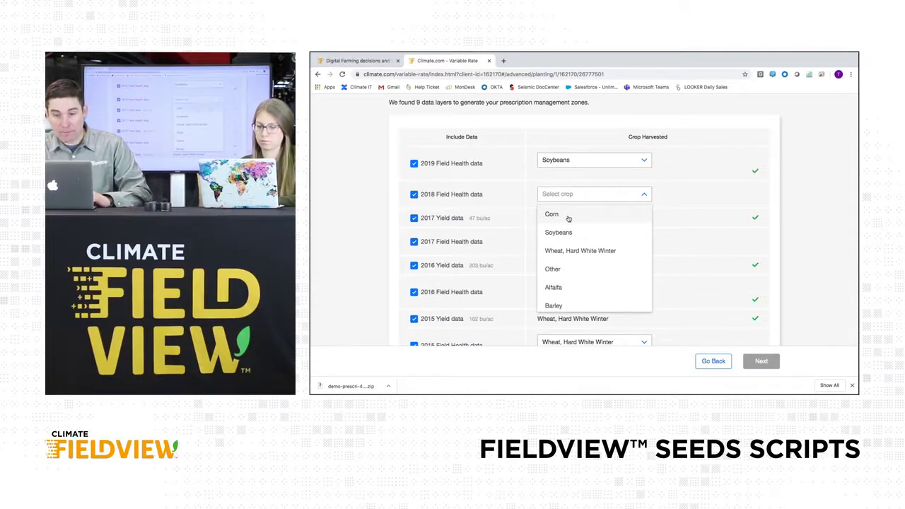
click(568, 216)
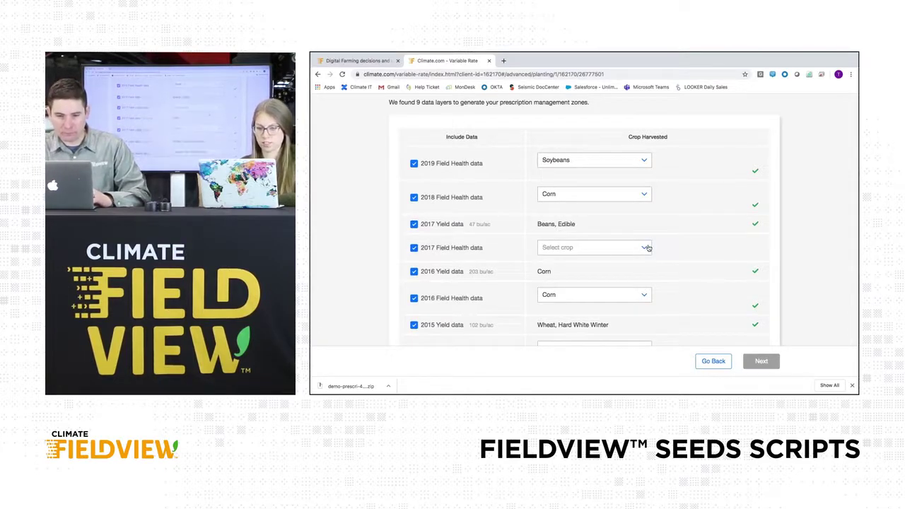
- Exclude the 2014 Field Health data from the harvest history and confirm removing the layer
scroll(647, 249, down, 2)
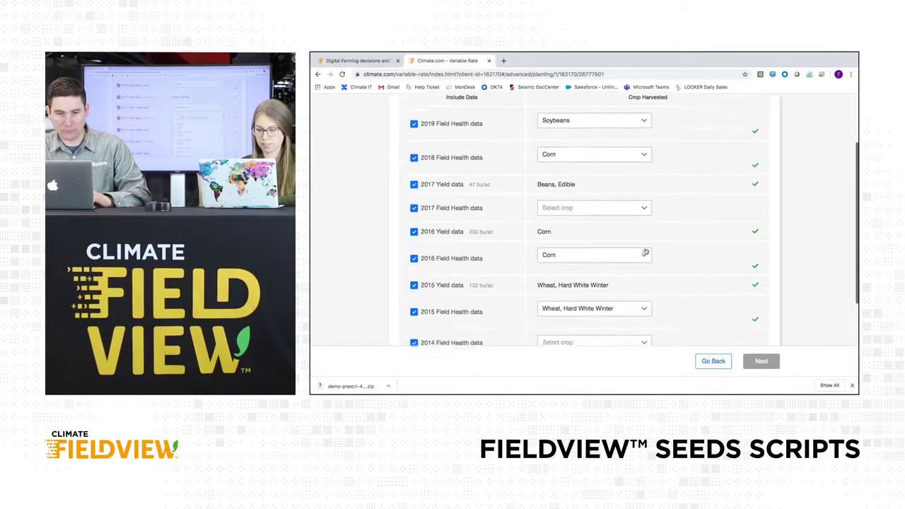
scroll(645, 252, down, 1)
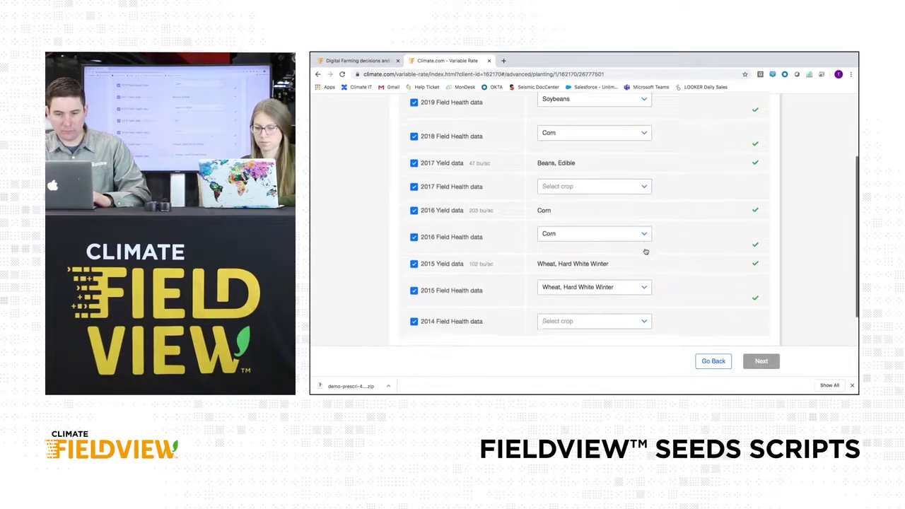
scroll(646, 252, down, 2)
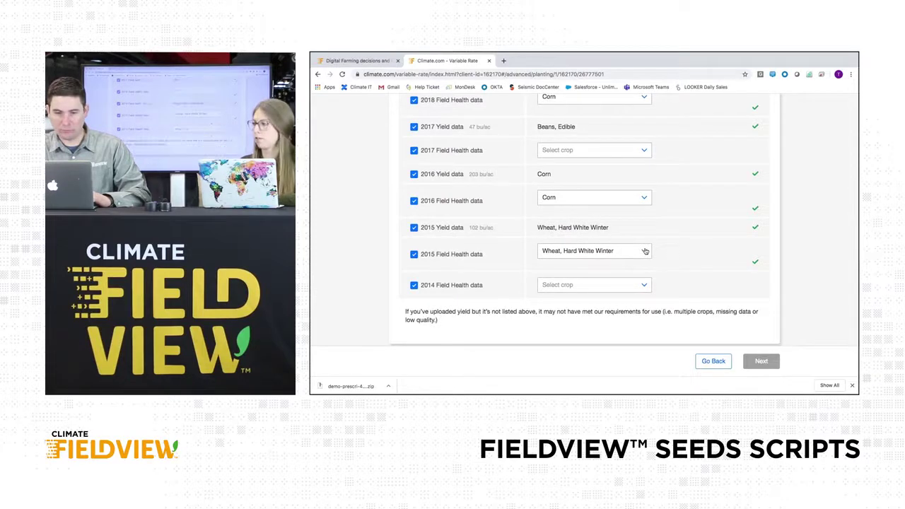
scroll(645, 251, up, 3)
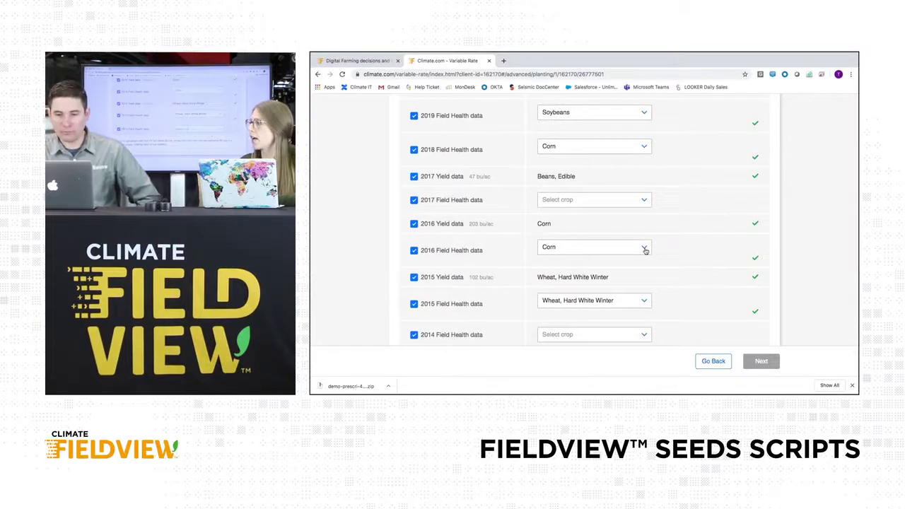
scroll(645, 251, up, 1)
scroll(645, 252, up, 1)
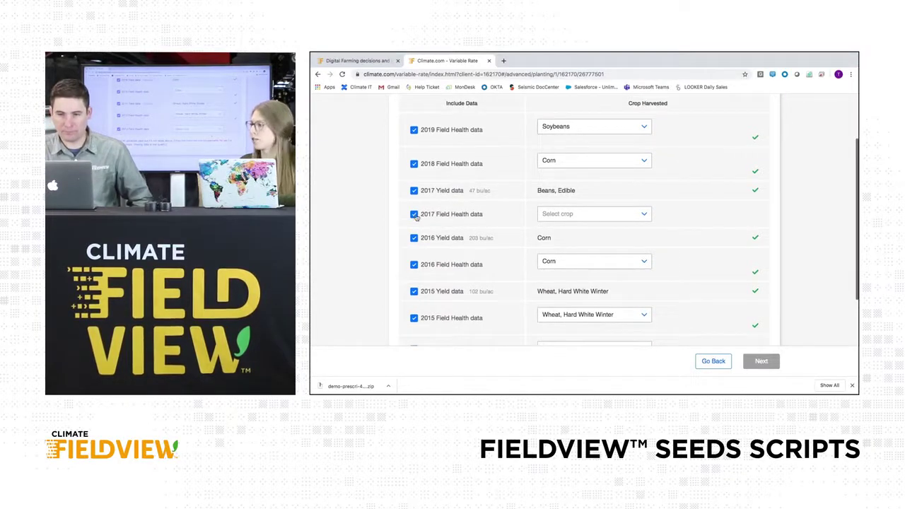
scroll(414, 298, down, 3)
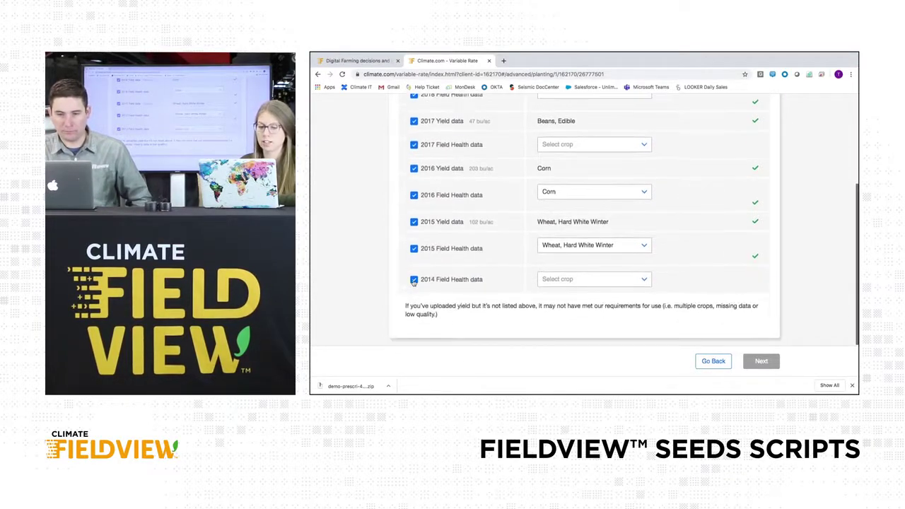
click(413, 280)
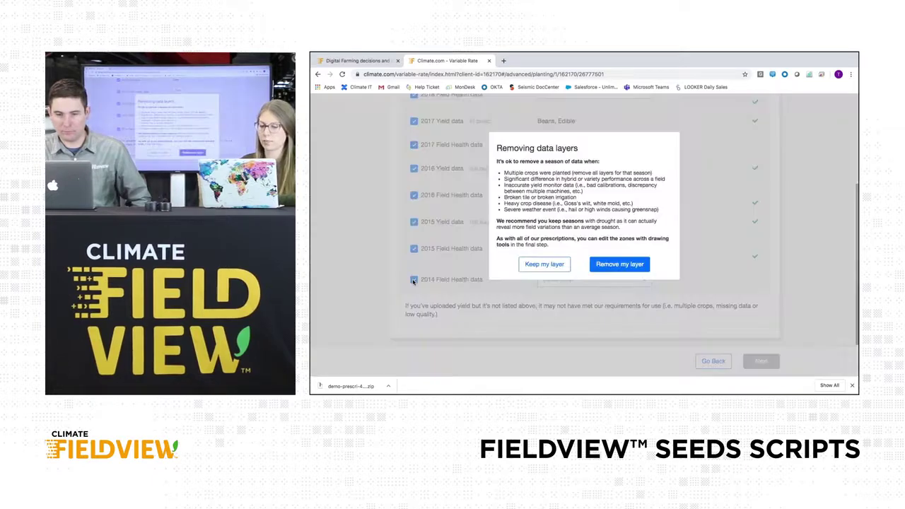
click(619, 265)
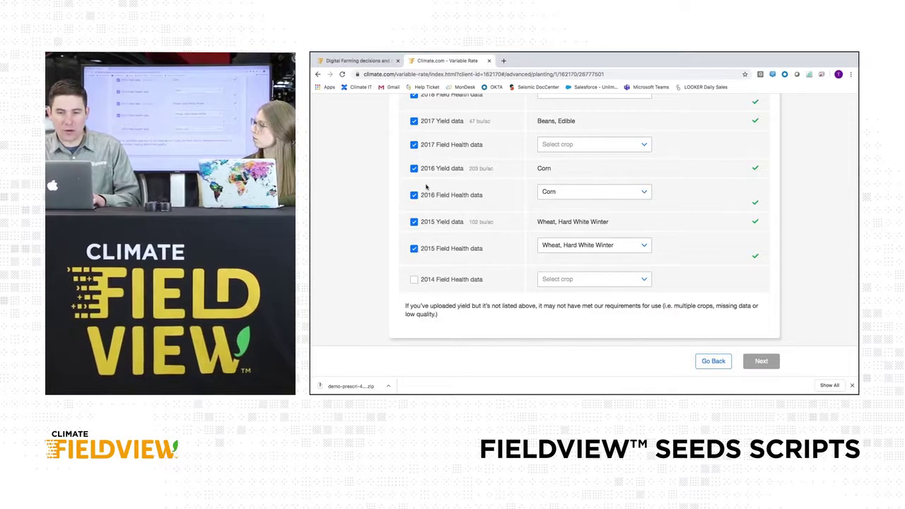
scroll(426, 188, up, 3)
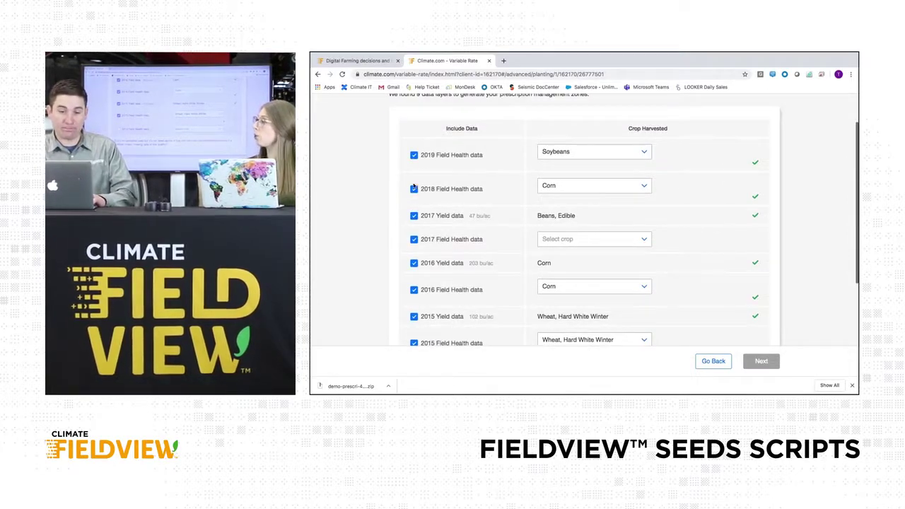
scroll(467, 243, down, 2)
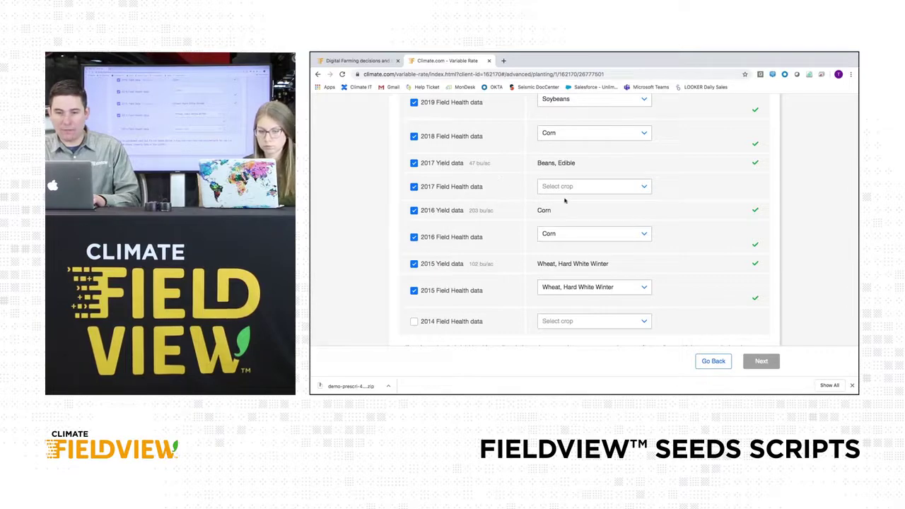
click(643, 188)
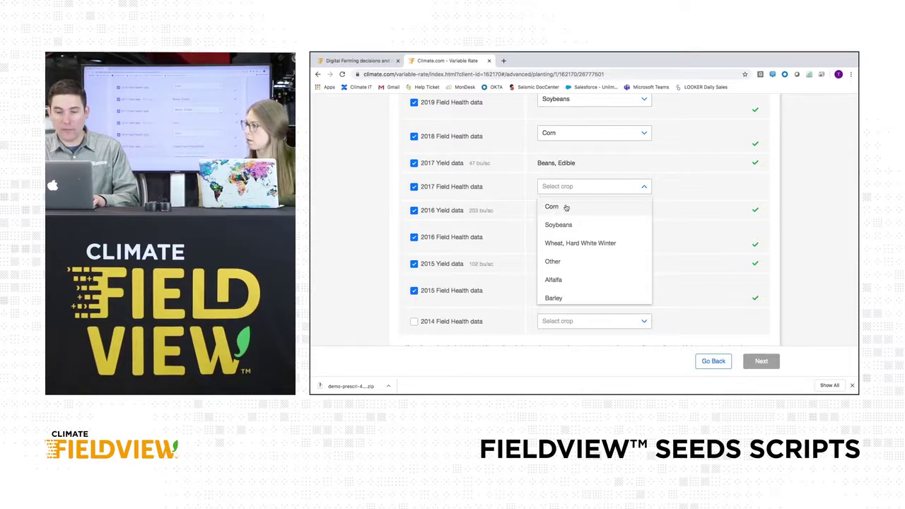
click(645, 187)
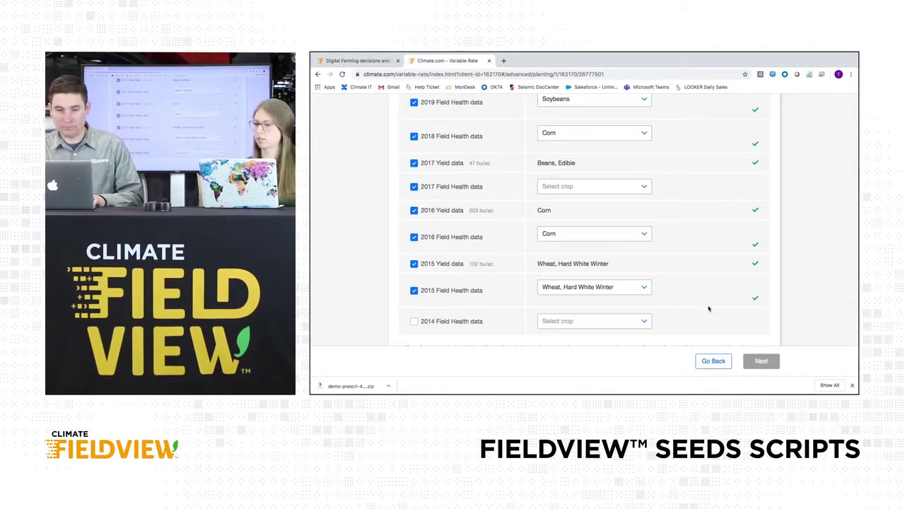
scroll(708, 308, down, 1)
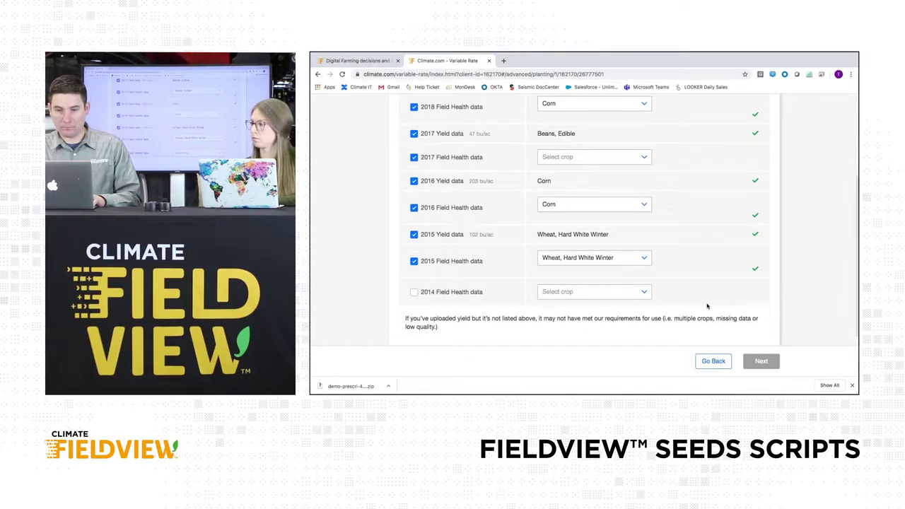
scroll(679, 269, up, 2)
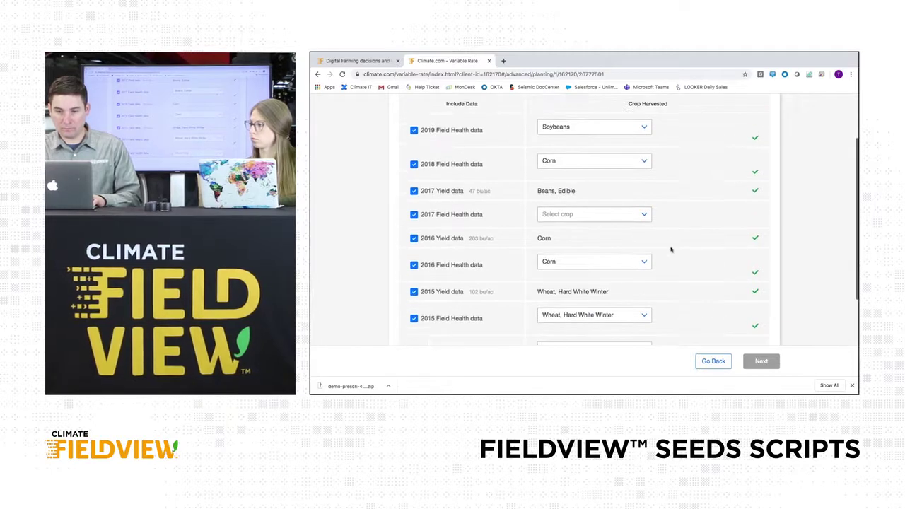
- Set the harvested crop of the 2017 Field Health data to Beans, Edible and proceed to the planting details
click(594, 214)
scroll(585, 296, down, 3)
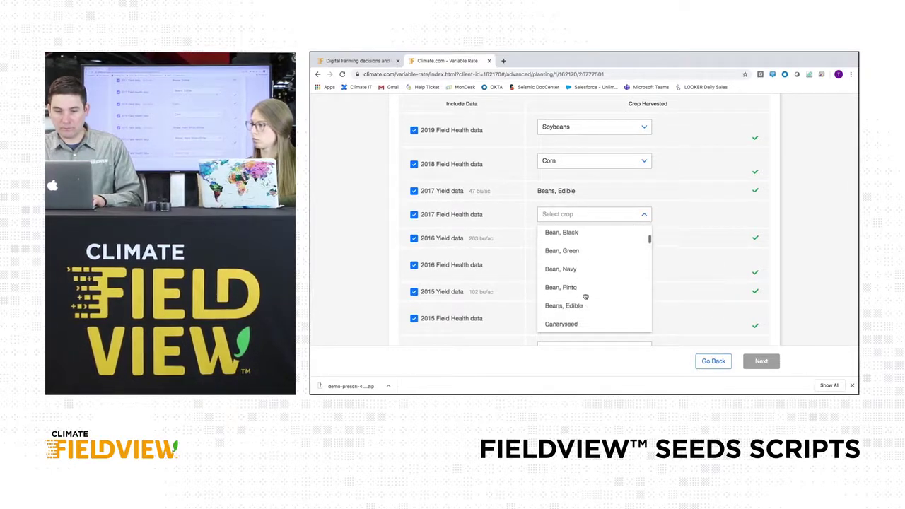
scroll(586, 296, down, 5)
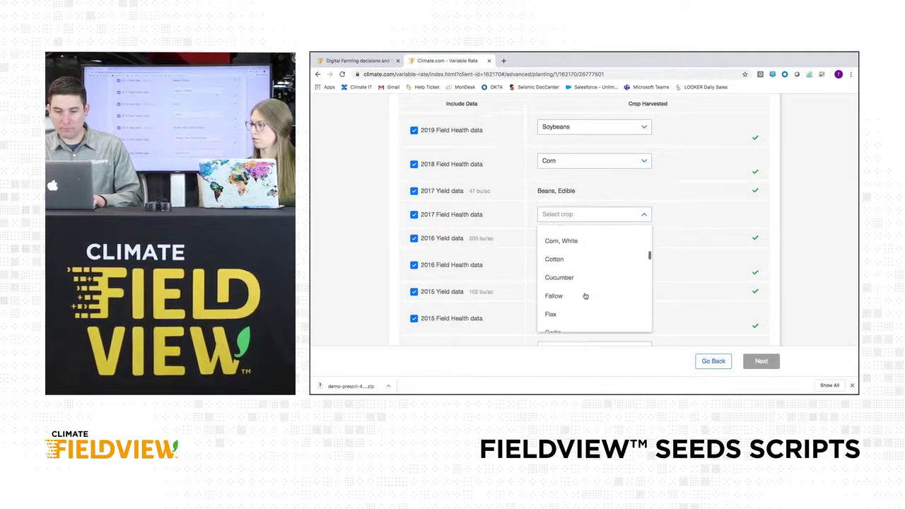
scroll(585, 296, down, 1)
scroll(585, 295, up, 6)
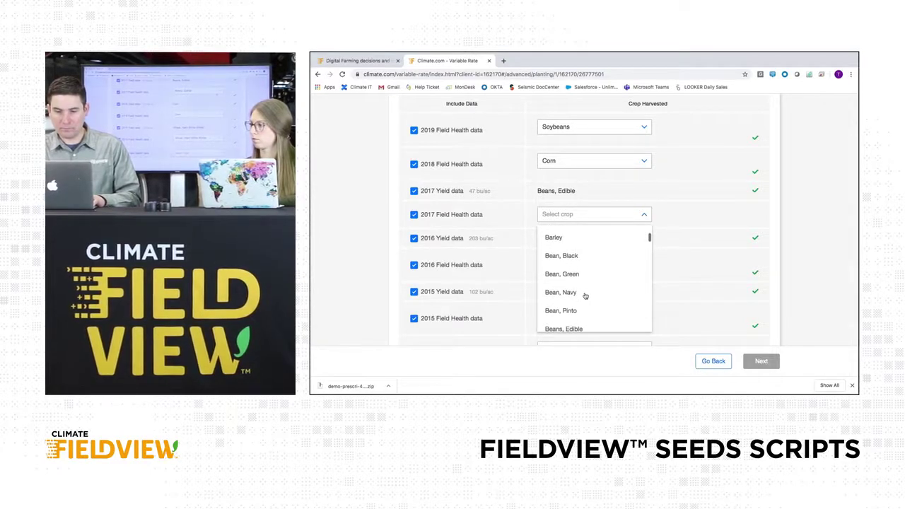
scroll(585, 296, down, 1)
click(578, 319)
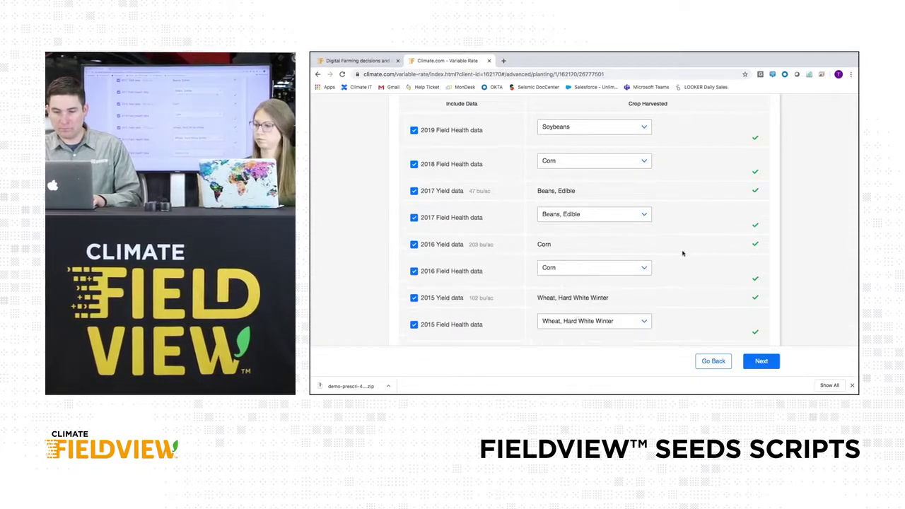
scroll(683, 253, down, 3)
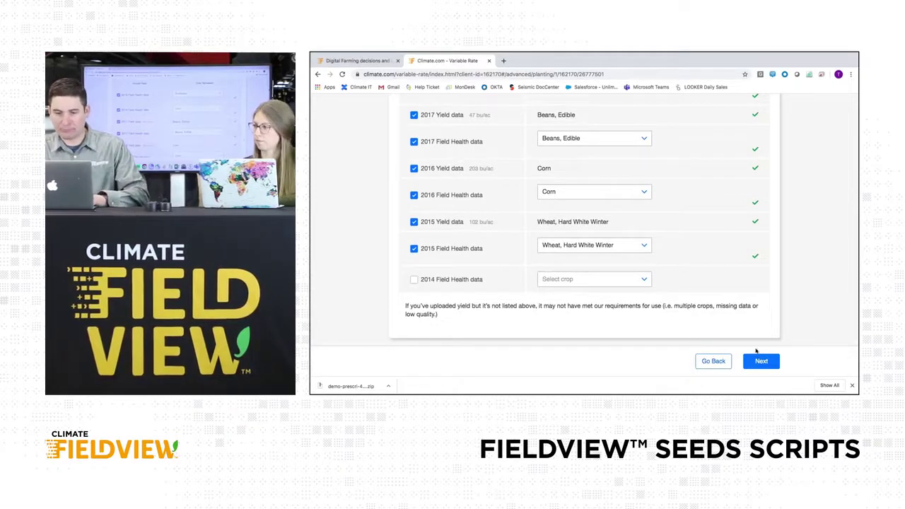
click(760, 361)
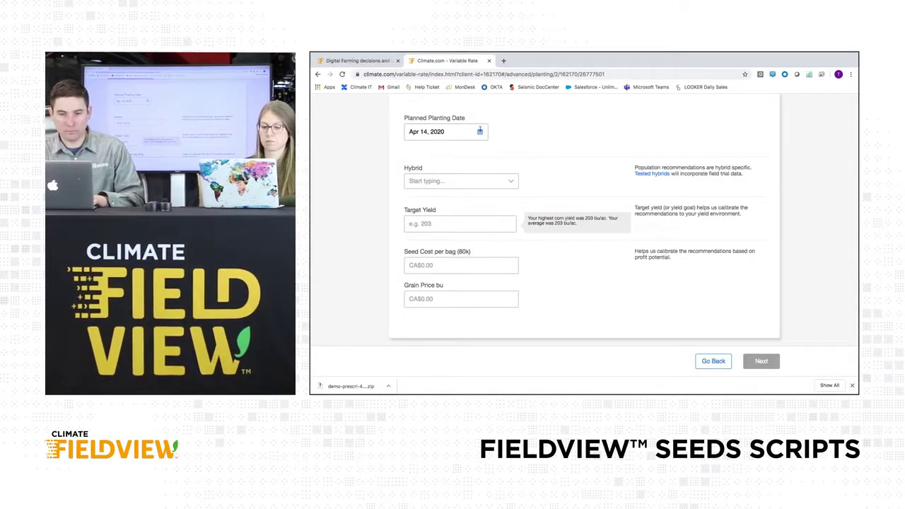
- Set the planned planting date to May 20, 2020
click(480, 130)
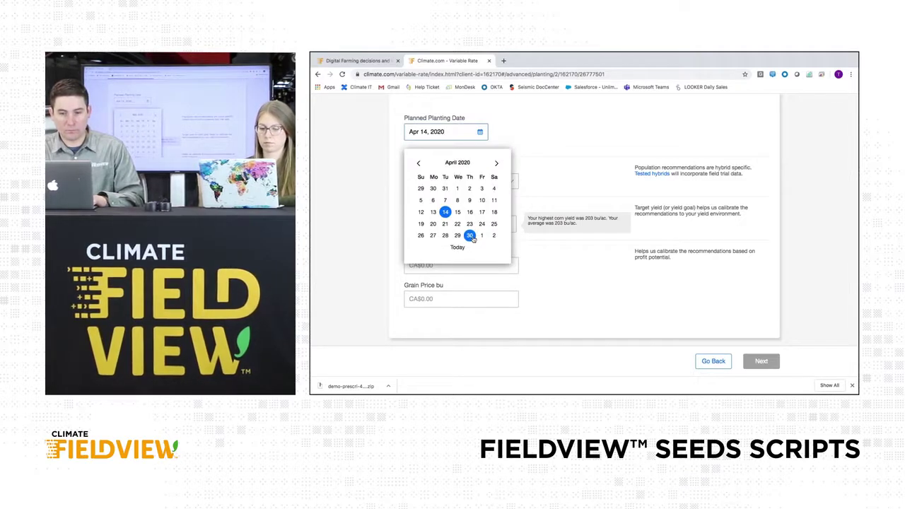
click(497, 164)
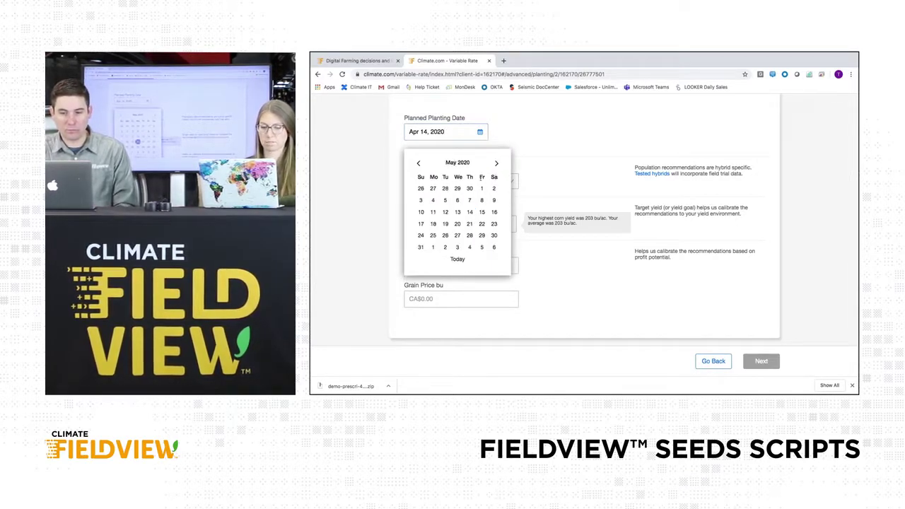
click(457, 223)
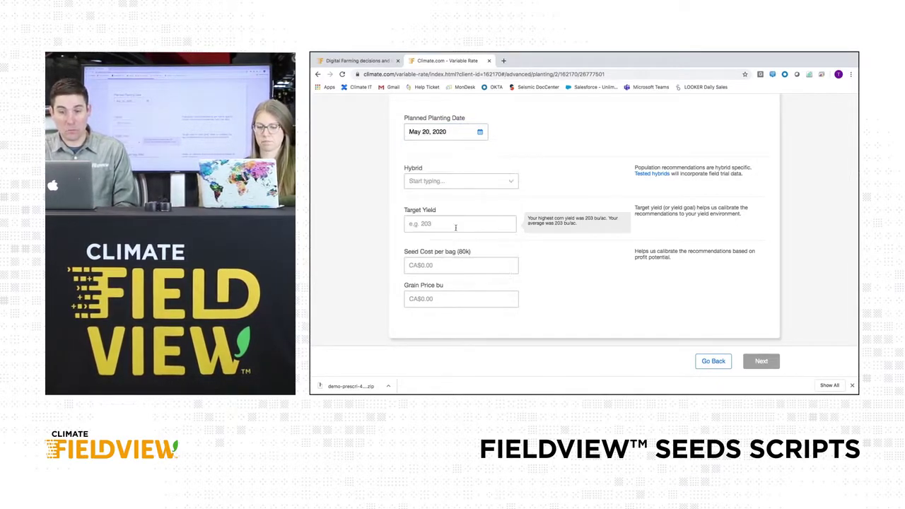
- Search the hybrids for dkc49 and choose DEKALB DKC49-44RIB as the hybrid to plant
click(478, 180)
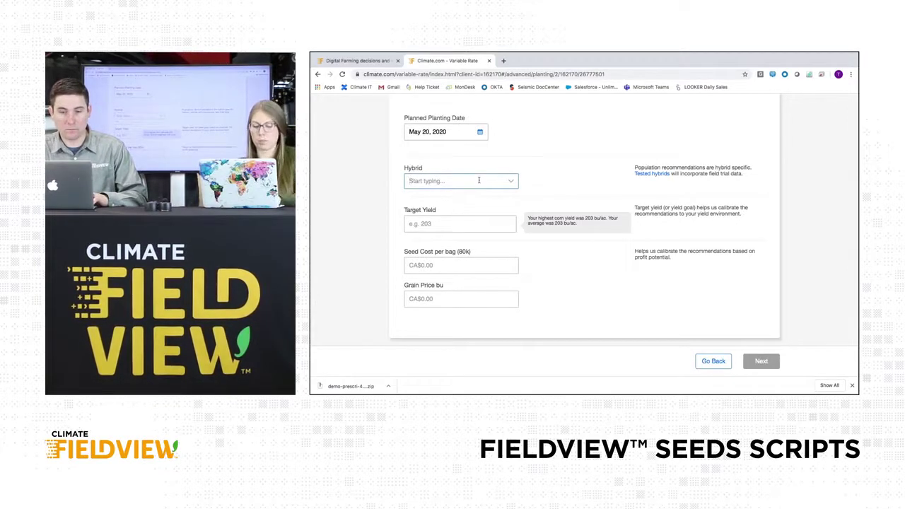
text(dkc)
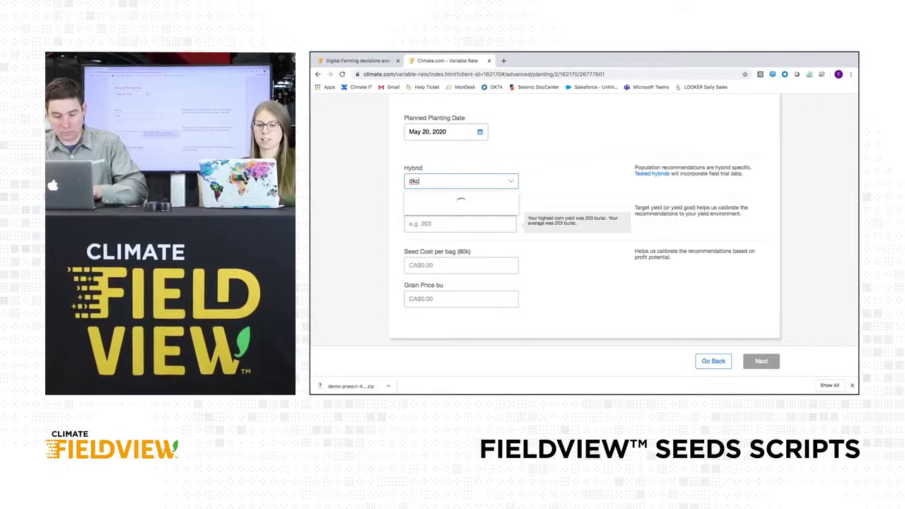
text(49)
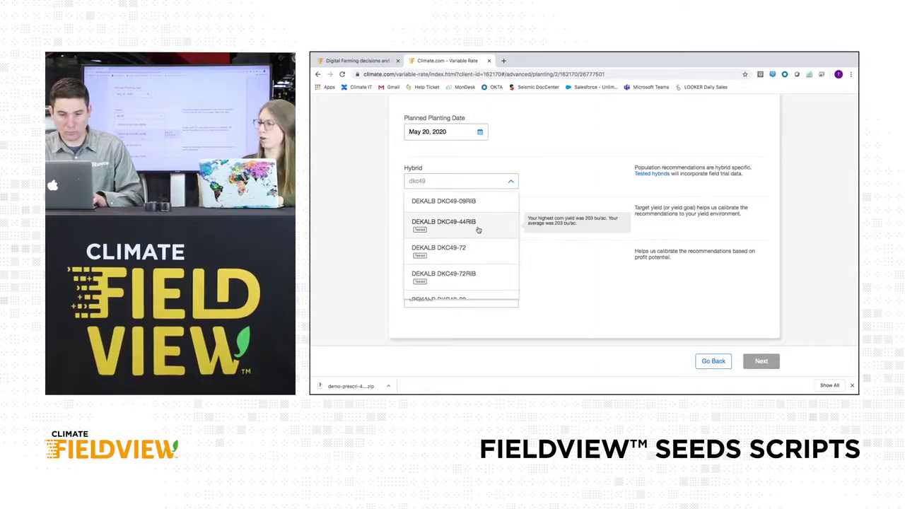
click(478, 228)
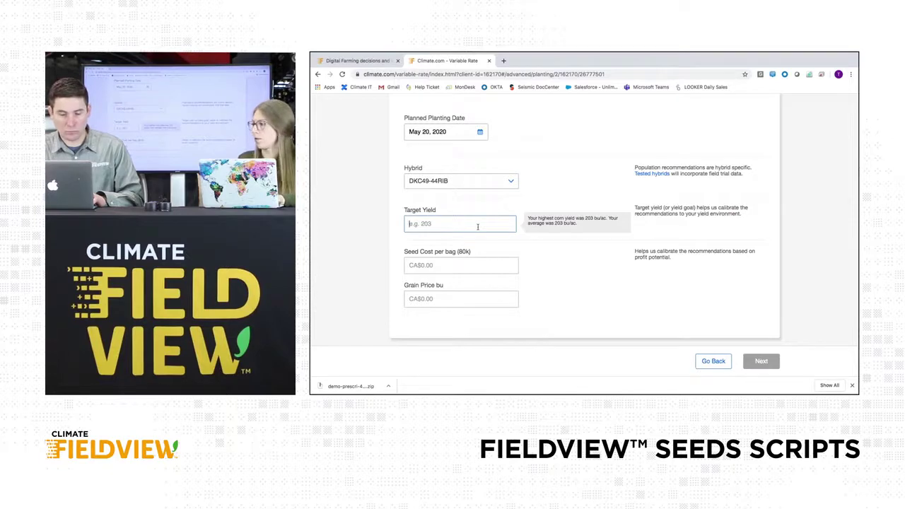
- Set the target yield to 200, seed cost per bag to CA$350 and grain price to CA$5, and proceed to the prescription review
text(200)
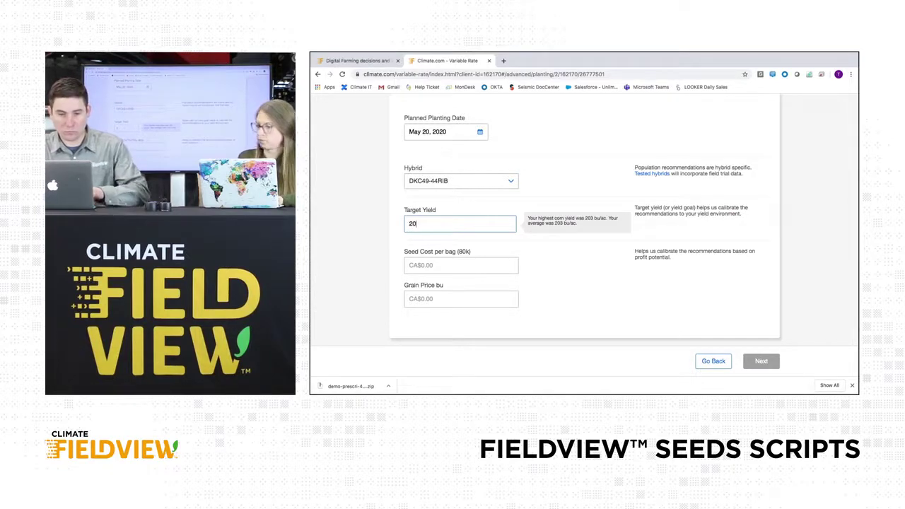
click(453, 267)
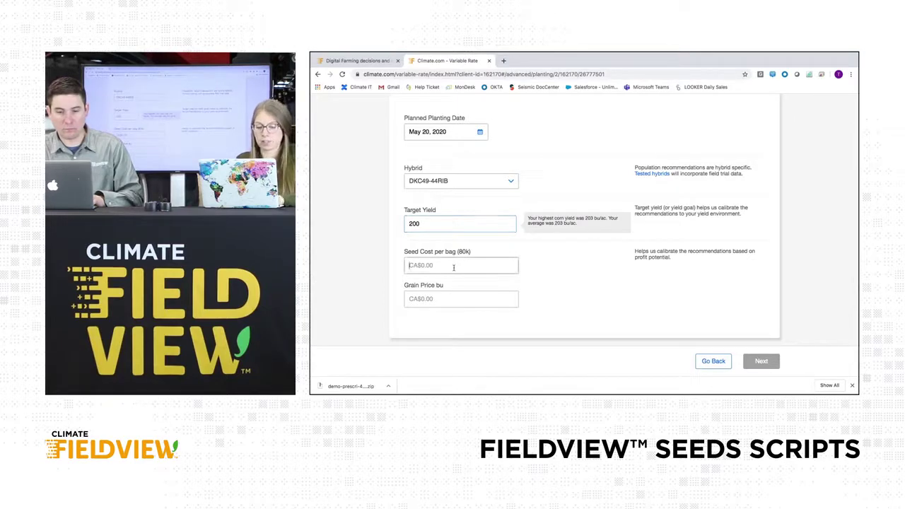
click(453, 268)
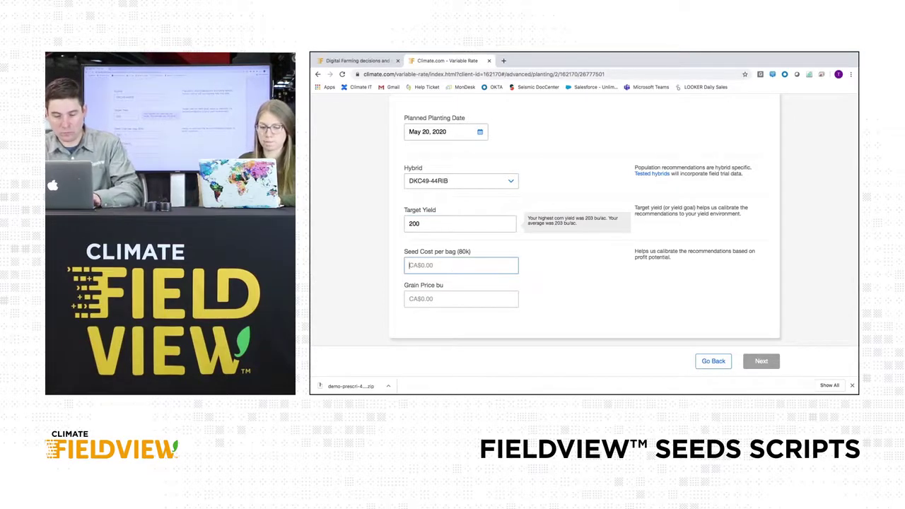
text(350)
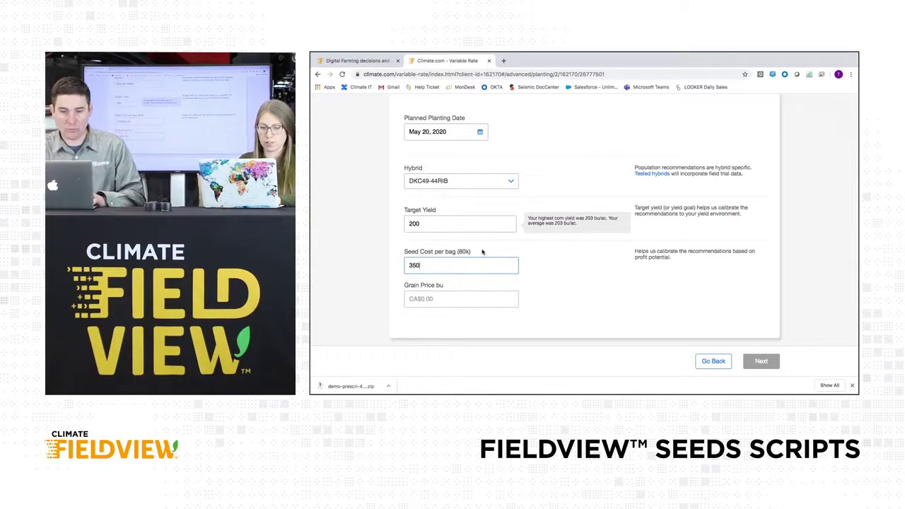
click(450, 299)
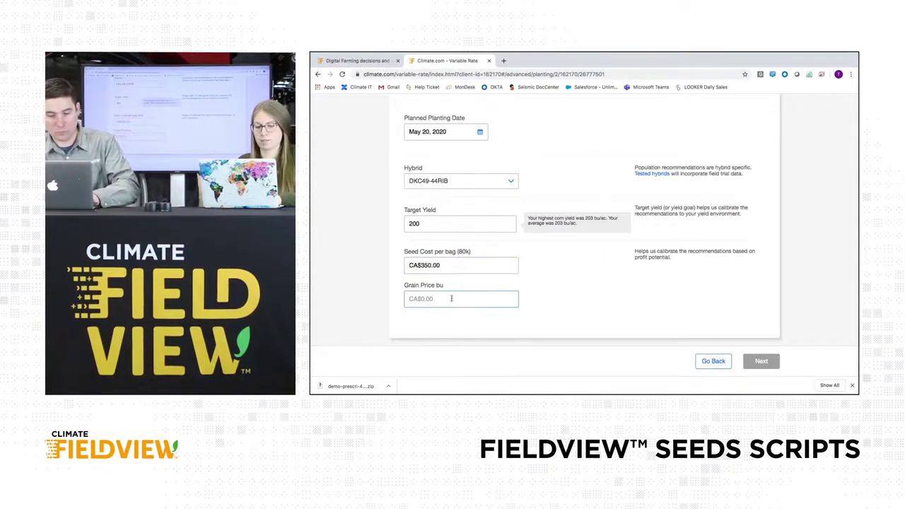
text(5)
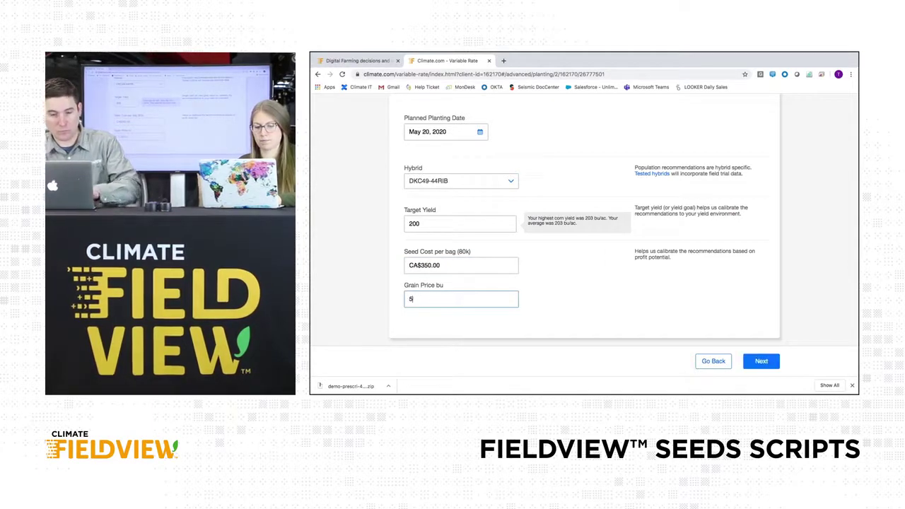
click(760, 361)
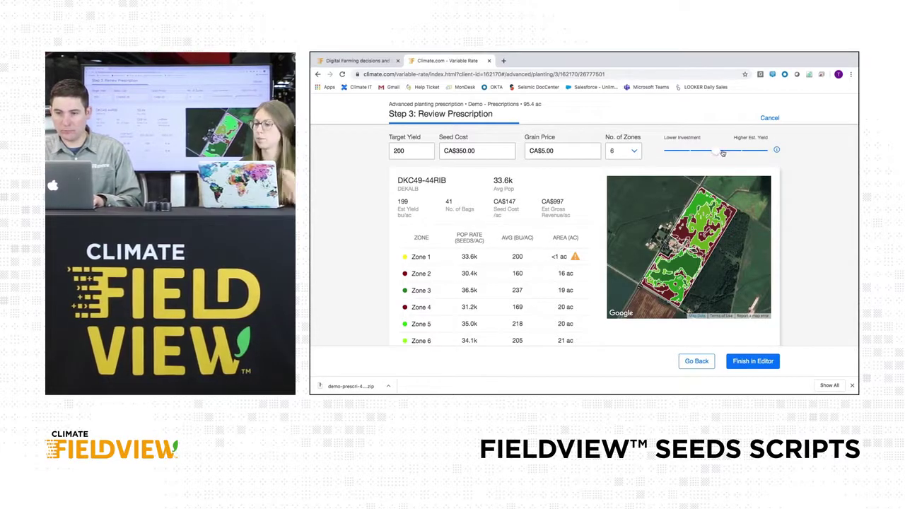
- Try the prescription at the highest estimated yield setting with the number of zones reduced to 3
click(762, 151)
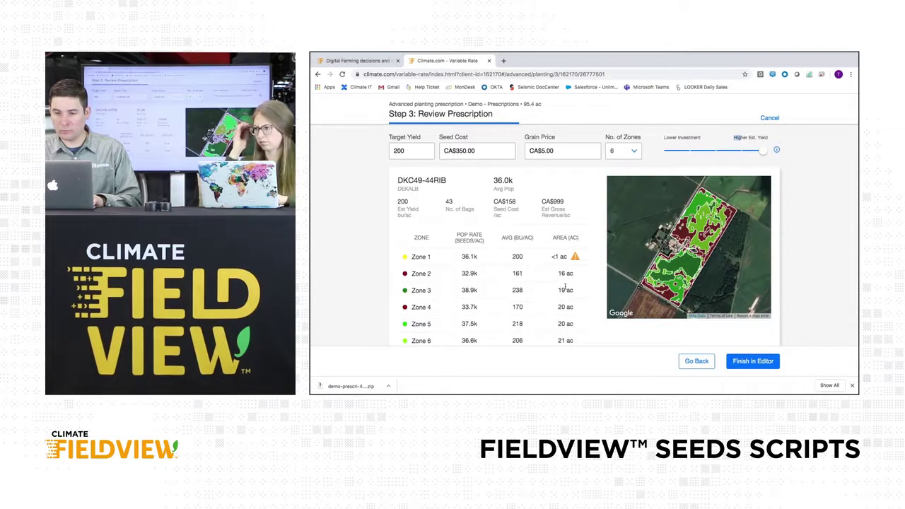
scroll(564, 286, down, 2)
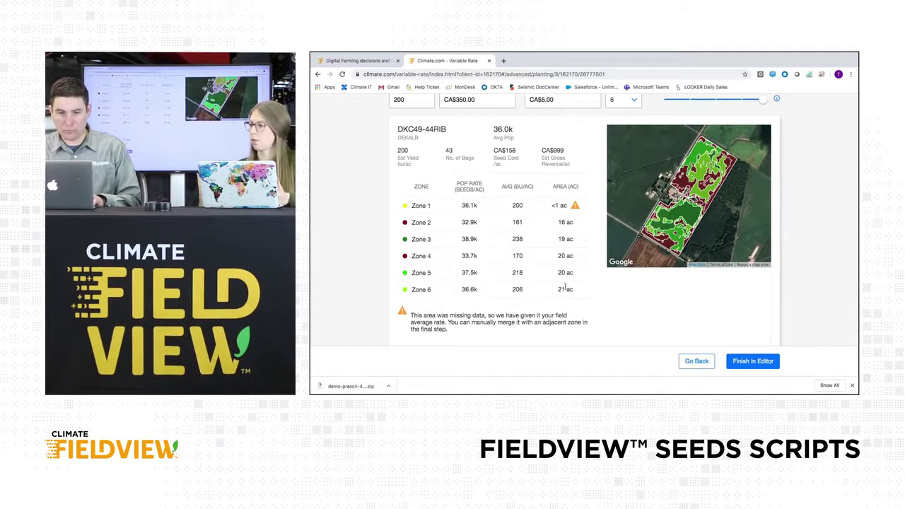
scroll(565, 286, up, 1)
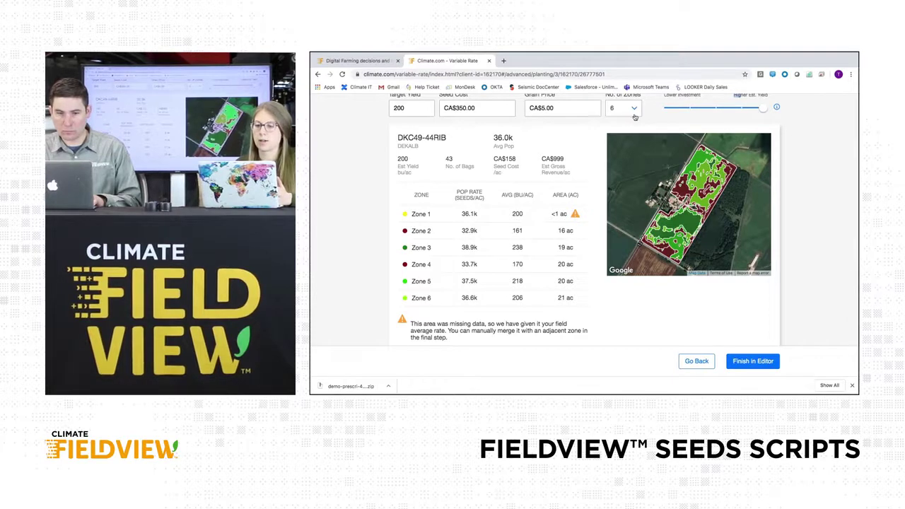
click(633, 109)
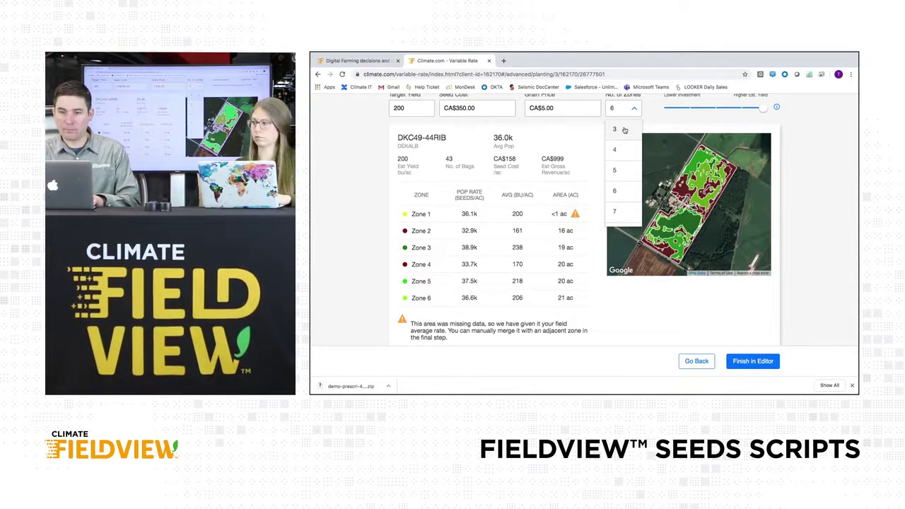
click(624, 130)
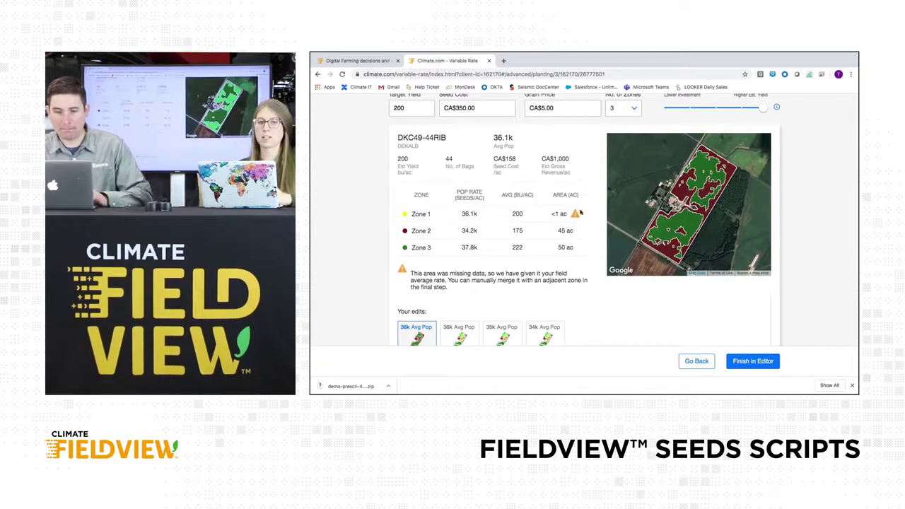
- Select the recommended 34k Avg Pop version of the prescription and open it in the editor to finish
scroll(550, 246, down, 1)
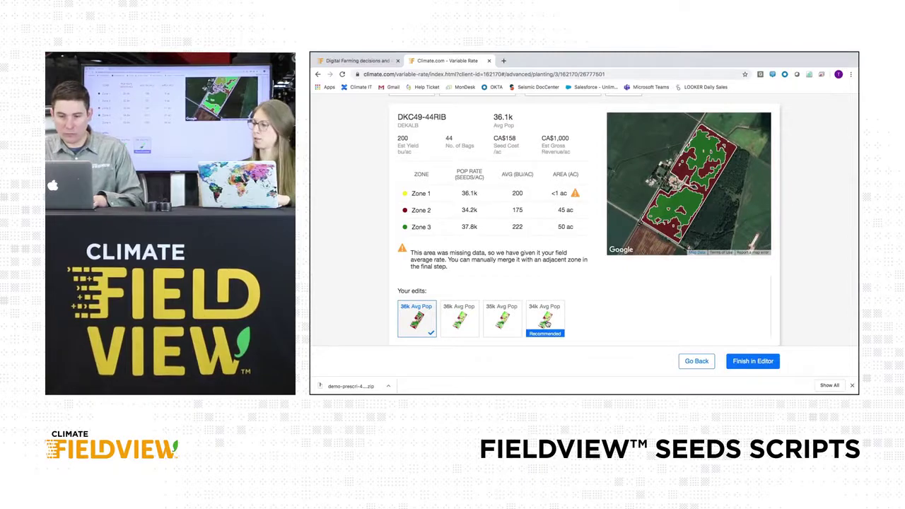
click(546, 323)
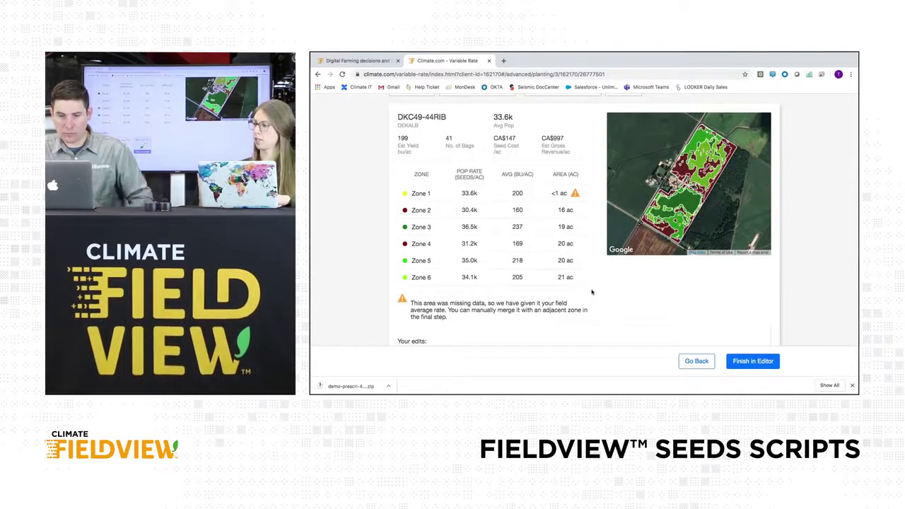
scroll(600, 299, down, 1)
scroll(601, 299, down, 2)
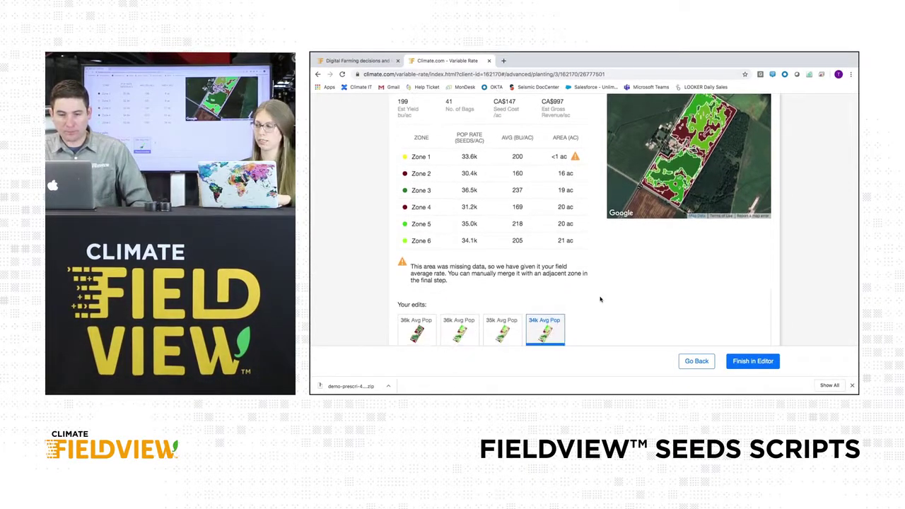
click(749, 361)
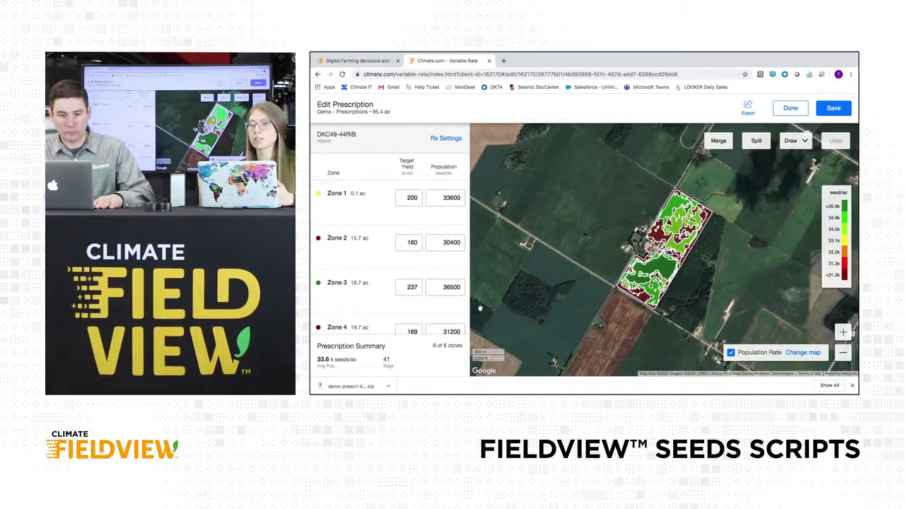
- Save the six-zone prescription and export it as a download without choosing a device
scroll(440, 268, down, 3)
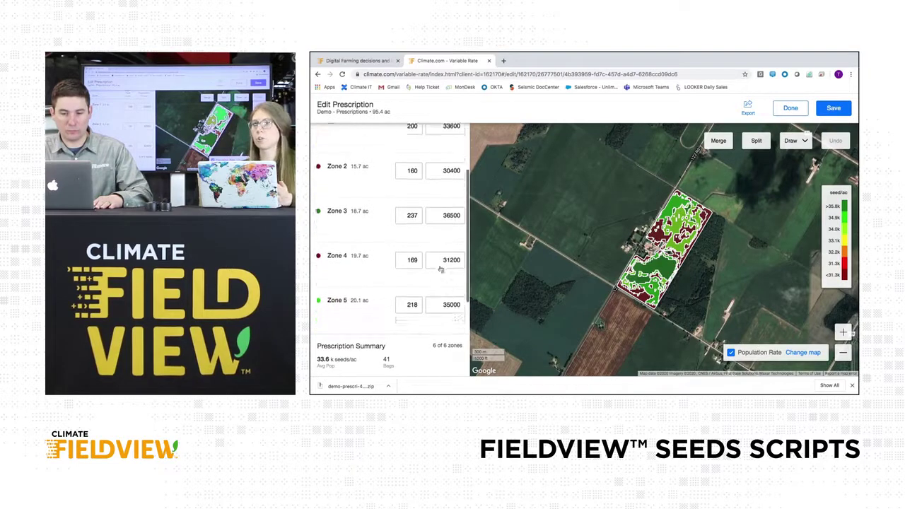
scroll(439, 269, down, 1)
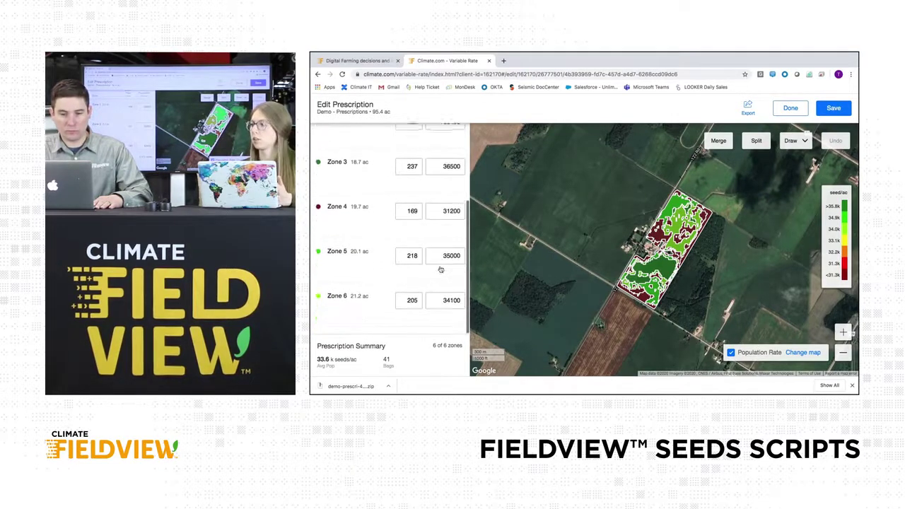
scroll(439, 268, up, 5)
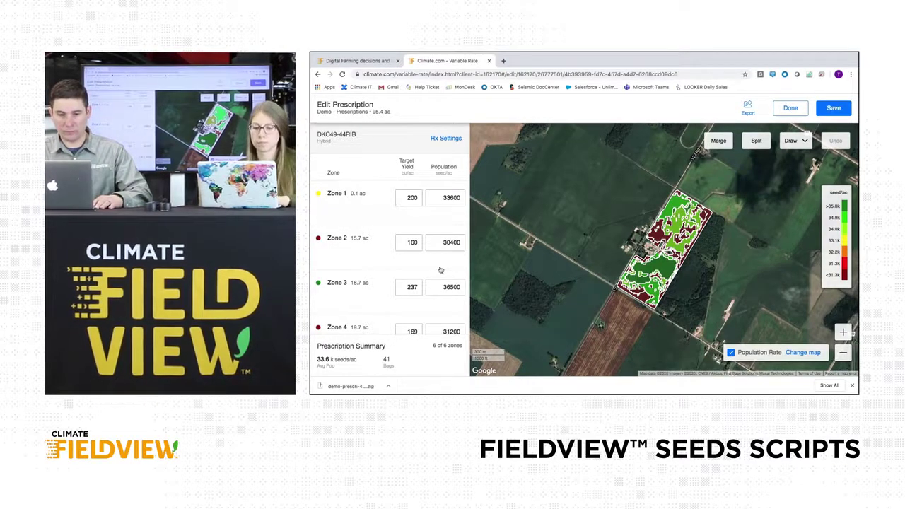
scroll(434, 297, down, 1)
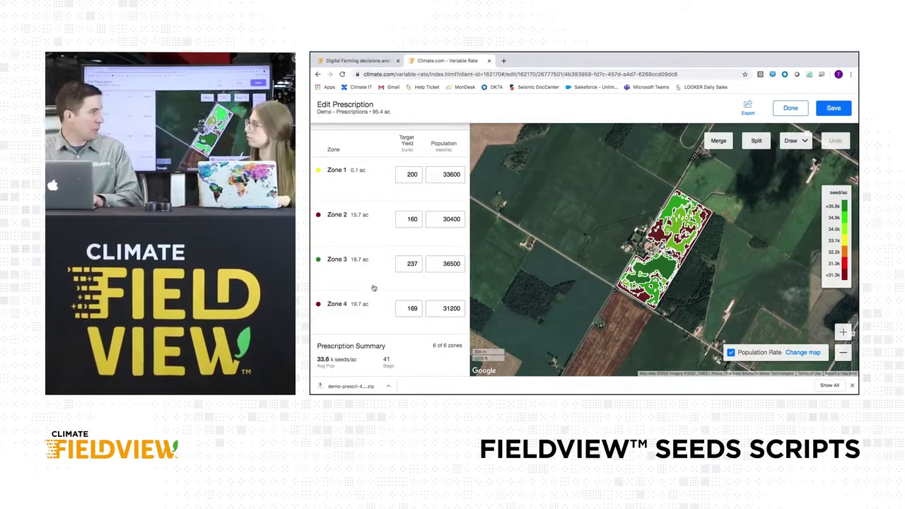
scroll(375, 288, down, 3)
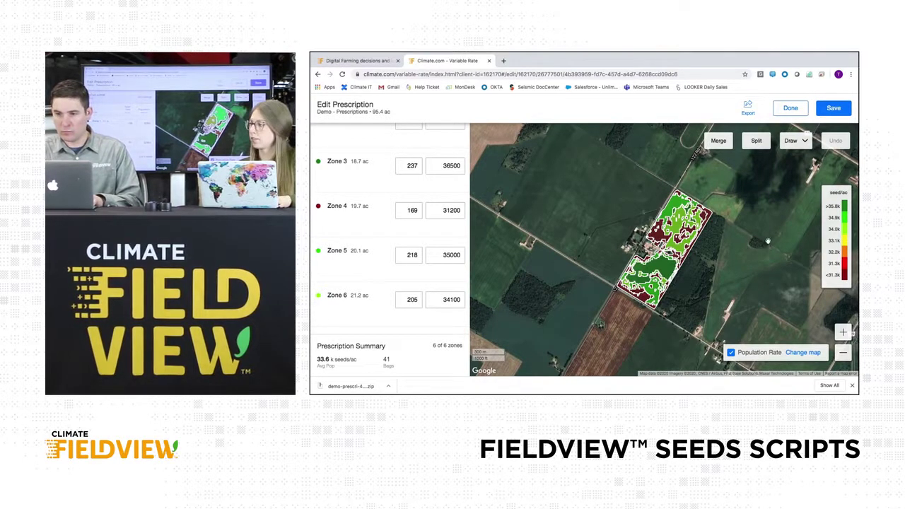
click(836, 108)
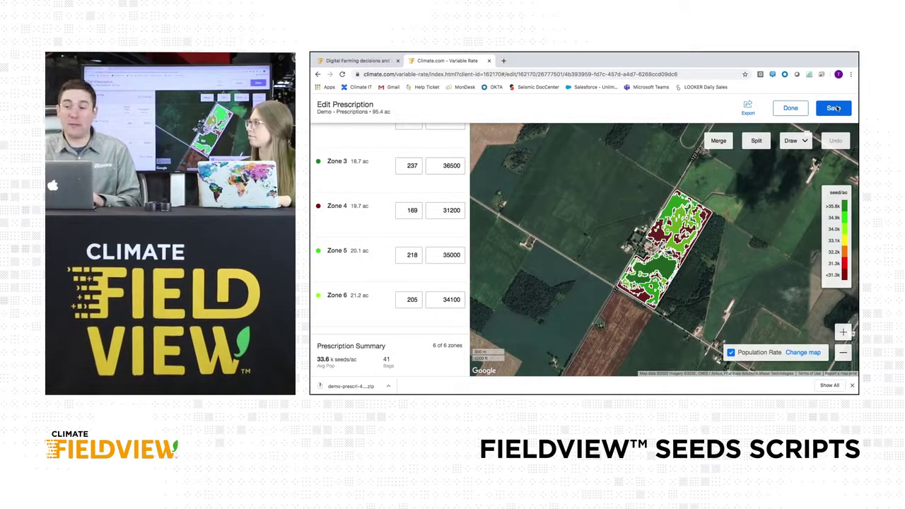
click(836, 107)
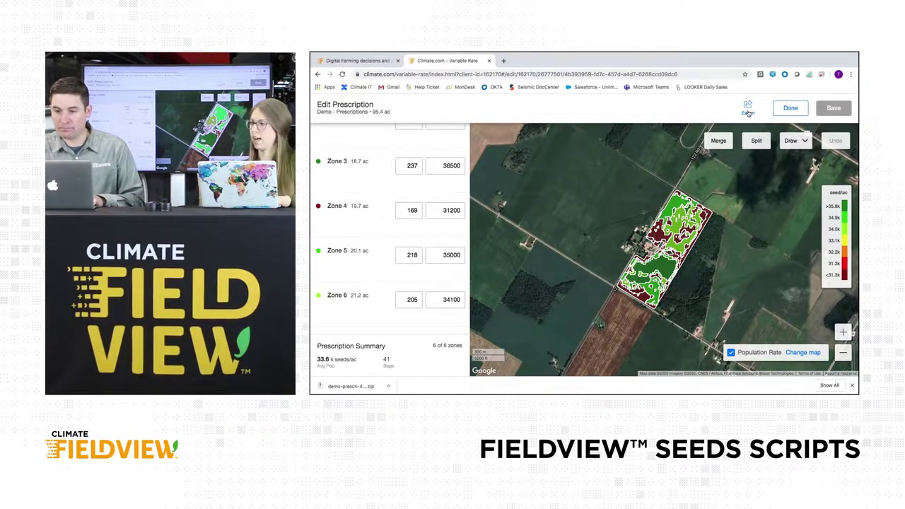
click(748, 111)
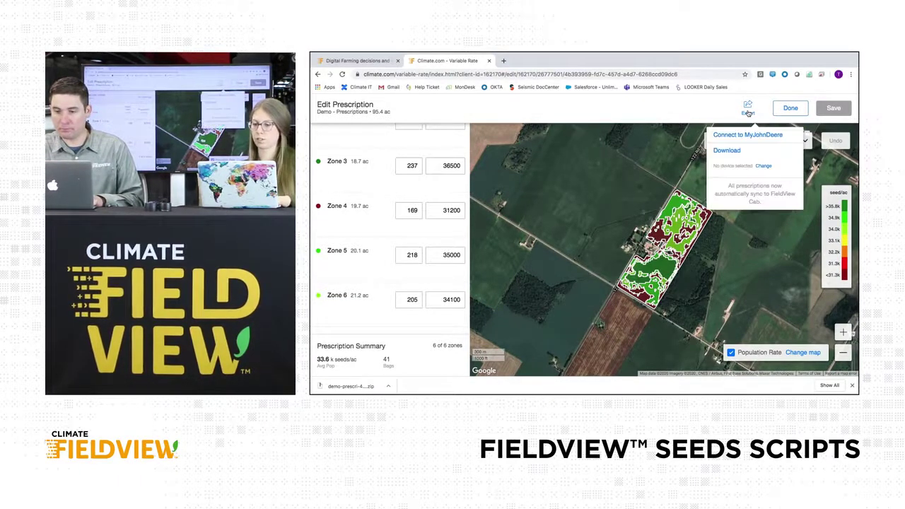
click(728, 150)
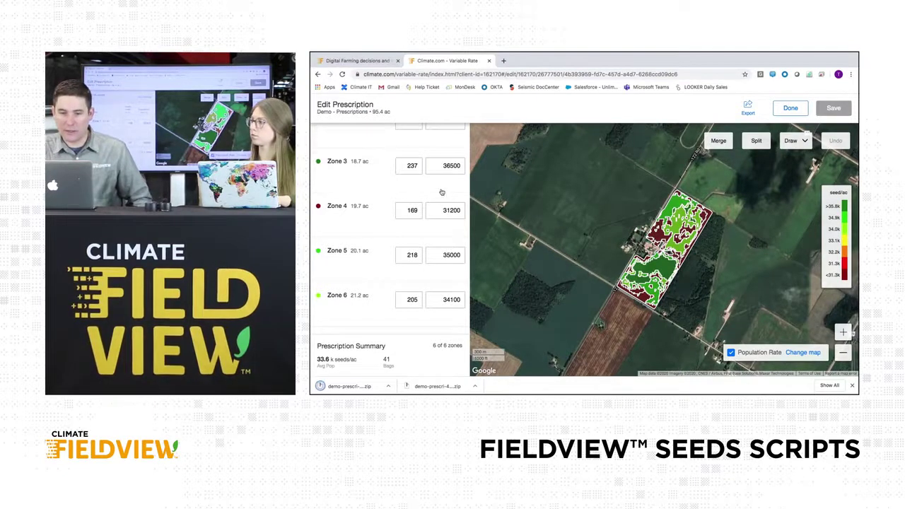
scroll(444, 191, up, 3)
scroll(443, 190, down, 2)
scroll(442, 192, down, 1)
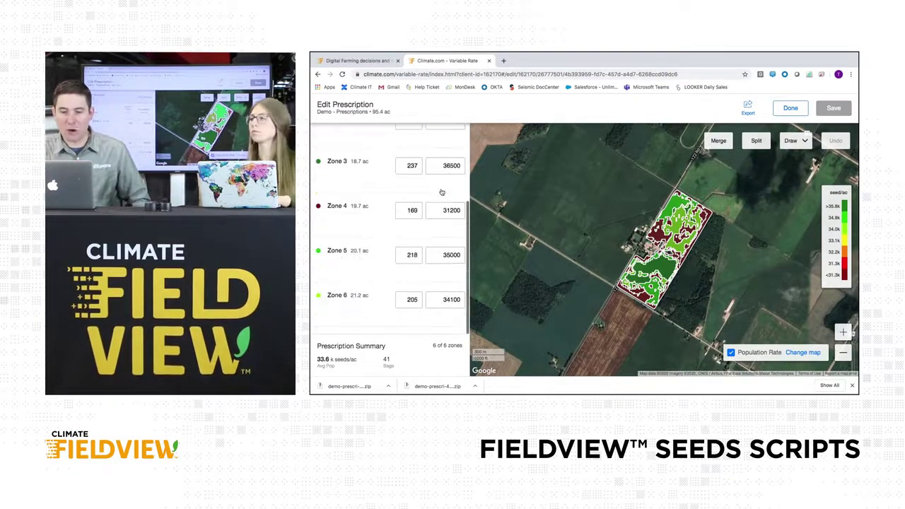